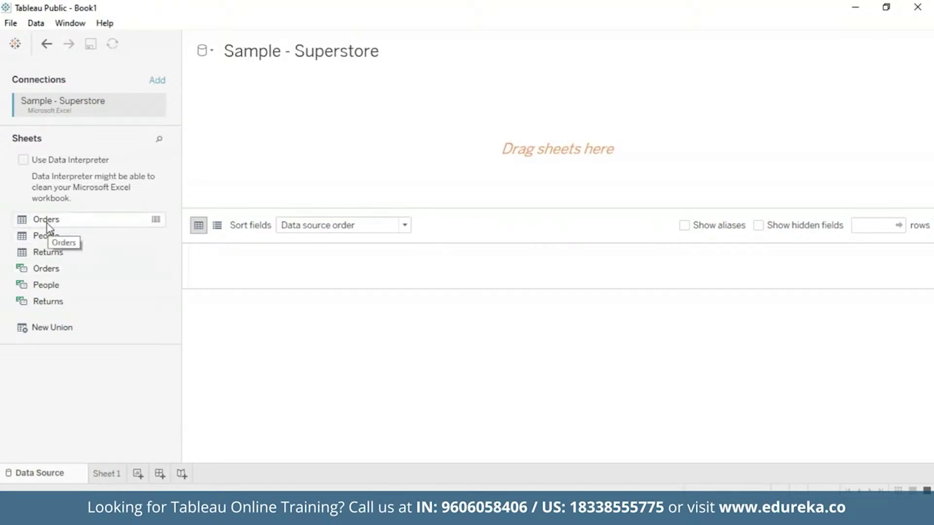
# Step: Add Orders and Returns to the data source and set their Order ID join to Left
pyautogui.moveTo(47, 225); pyautogui.dragTo(485, 119)
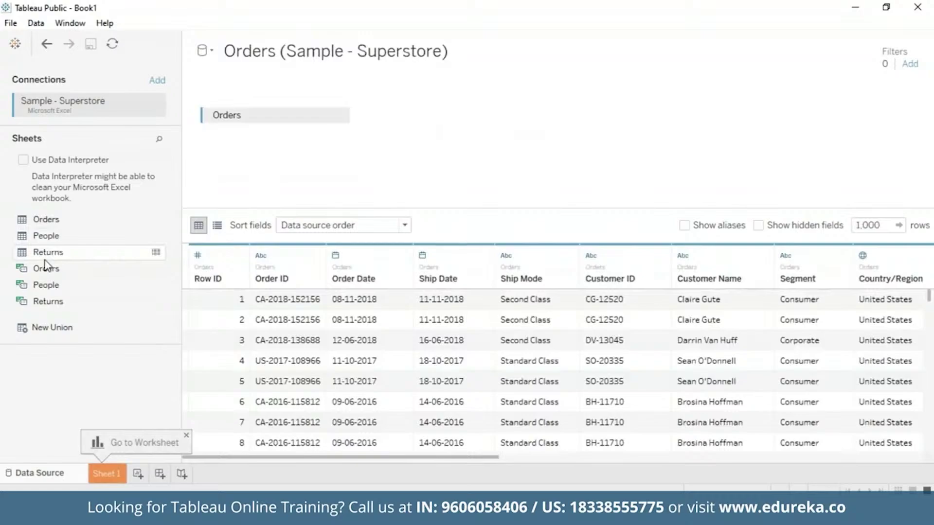
pyautogui.moveTo(47, 252); pyautogui.dragTo(222, 107)
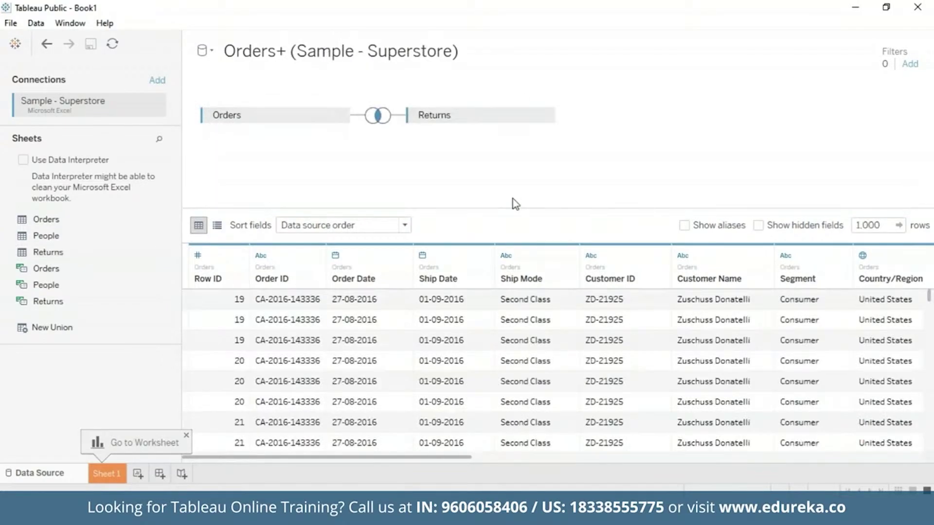
pyautogui.click(381, 125)
pyautogui.click(363, 178)
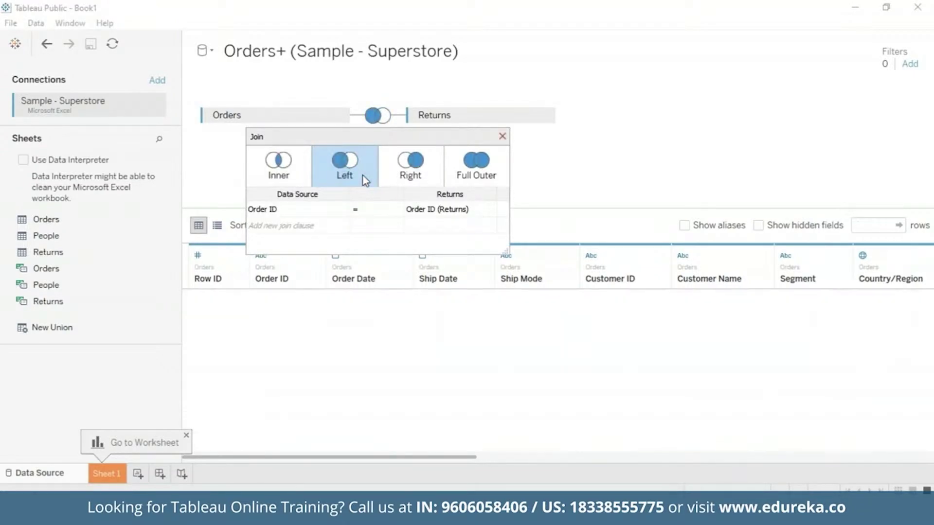
pyautogui.click(502, 137)
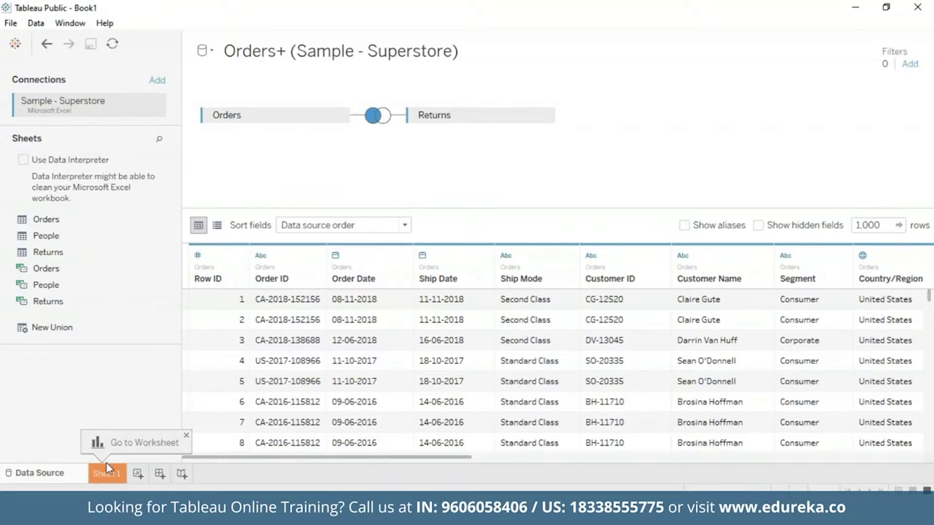
# Step: On Sheet 1, start a new calculated field named Returns
pyautogui.click(107, 476)
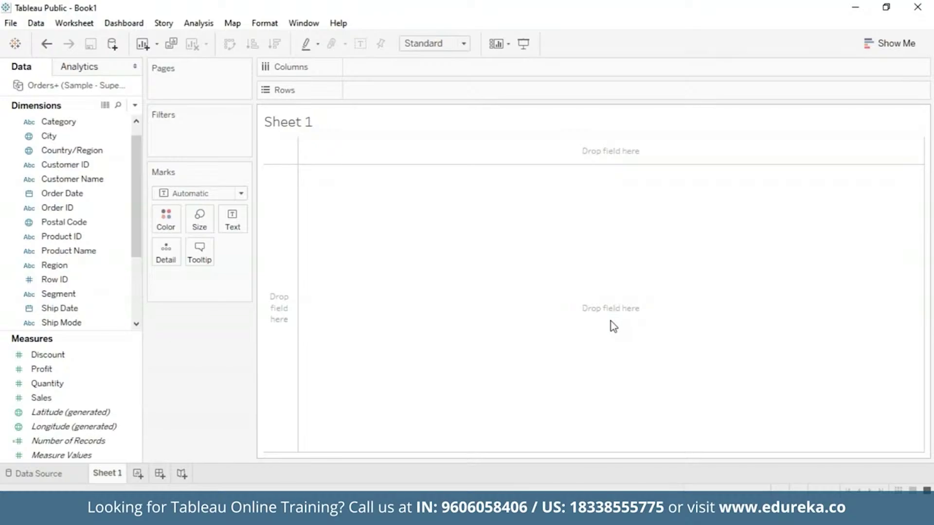
pyautogui.click(199, 27)
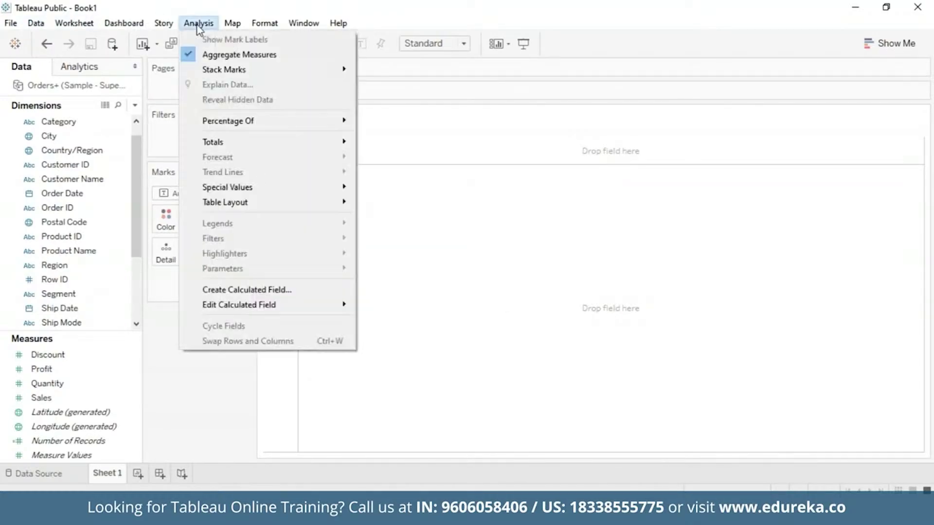
pyautogui.click(234, 290)
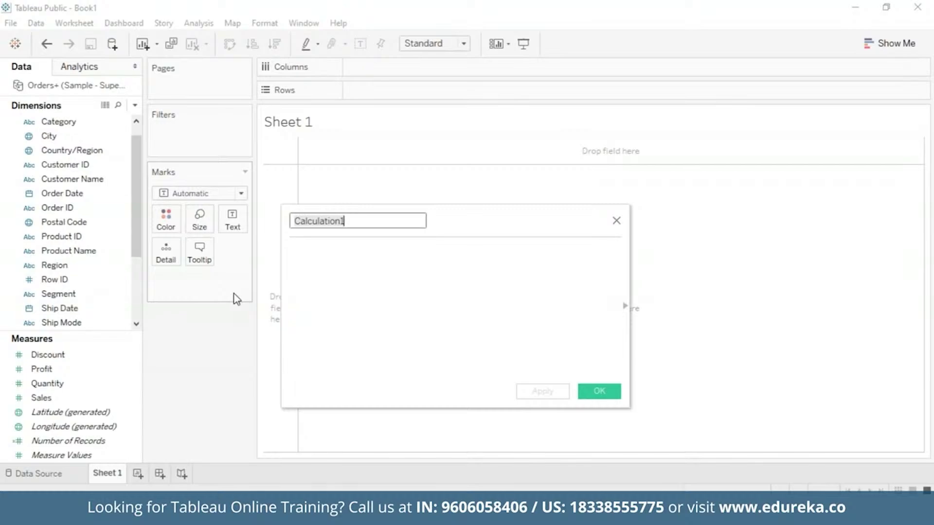
pyautogui.press('BackSpace')
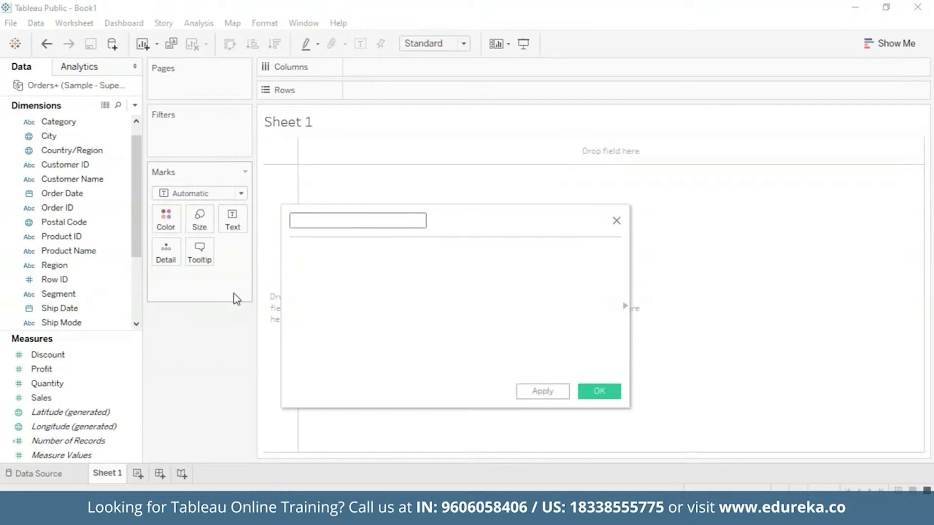
pyautogui.write('Returns')
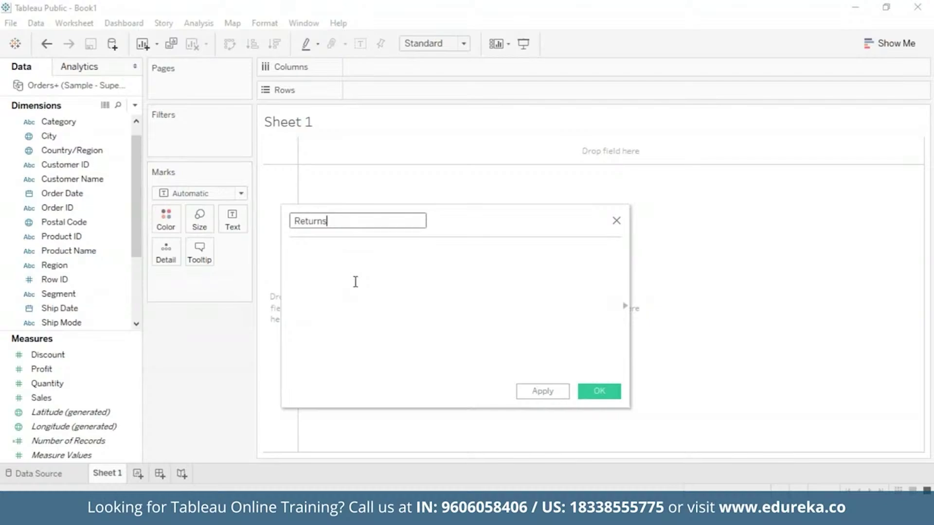
# Step: Enter the formula COUNT([Returned] = "Yes") and save the Returns measure
pyautogui.click(356, 282)
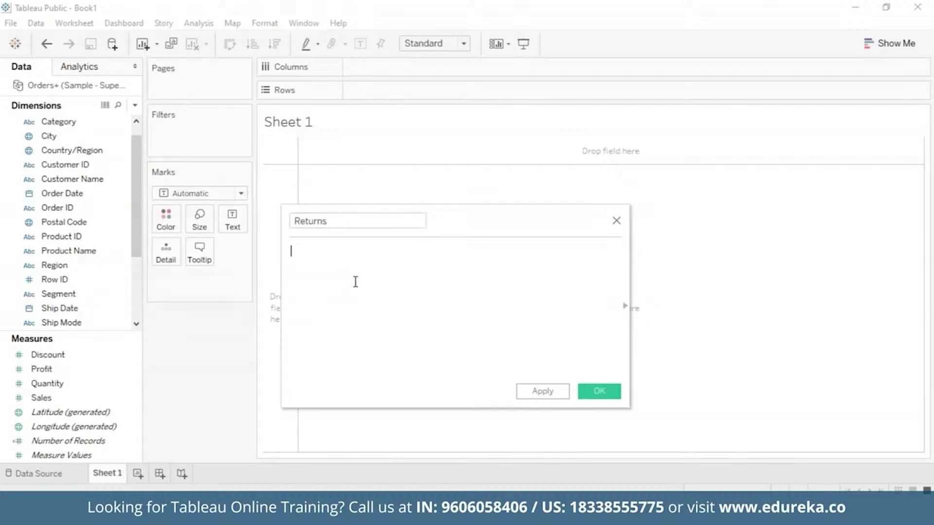
pyautogui.write('Cou')
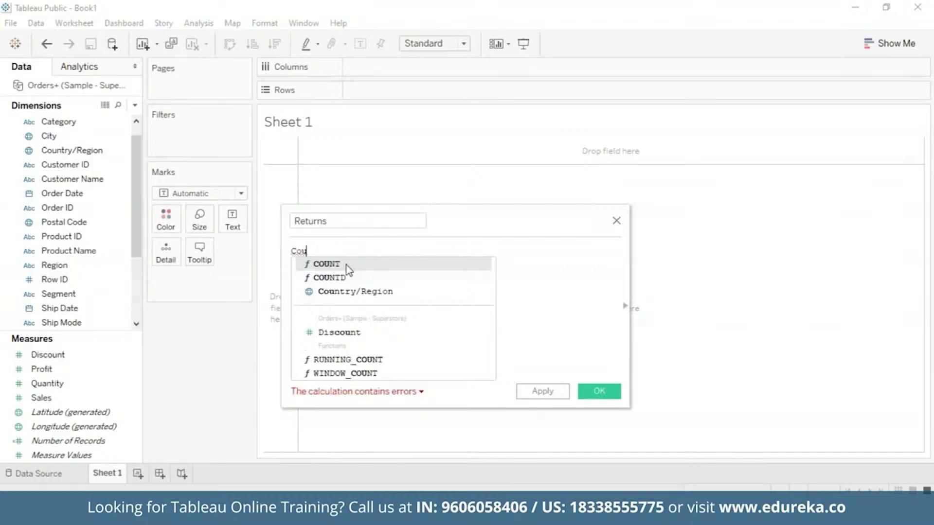
pyautogui.doubleClick(347, 265)
pyautogui.write('re')
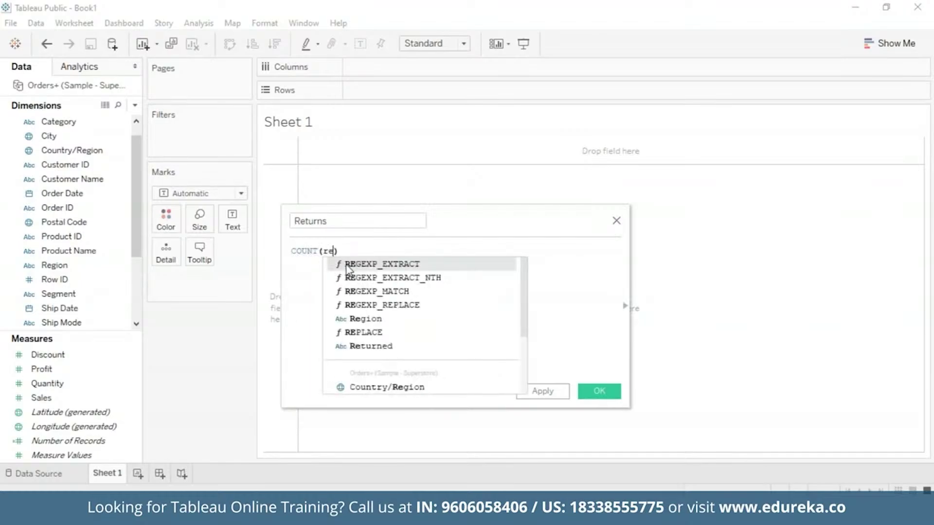
pyautogui.write('tu')
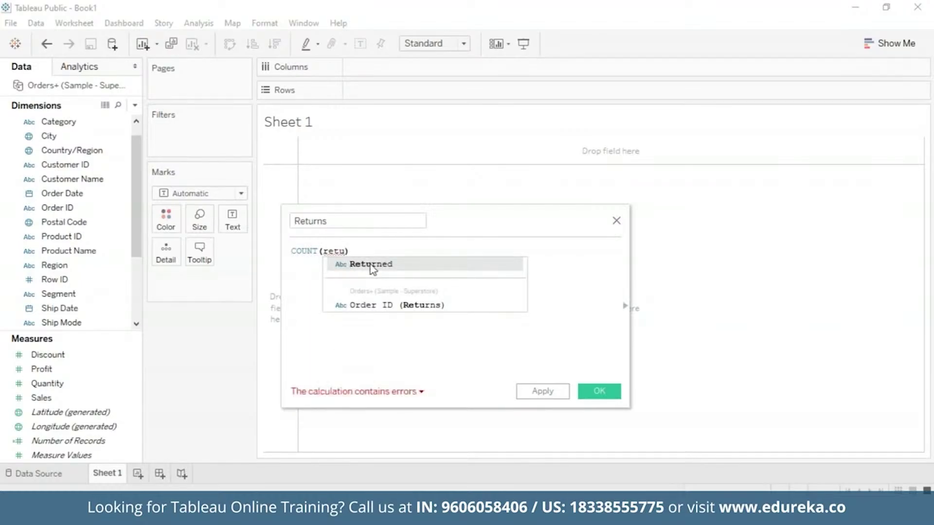
pyautogui.doubleClick(372, 265)
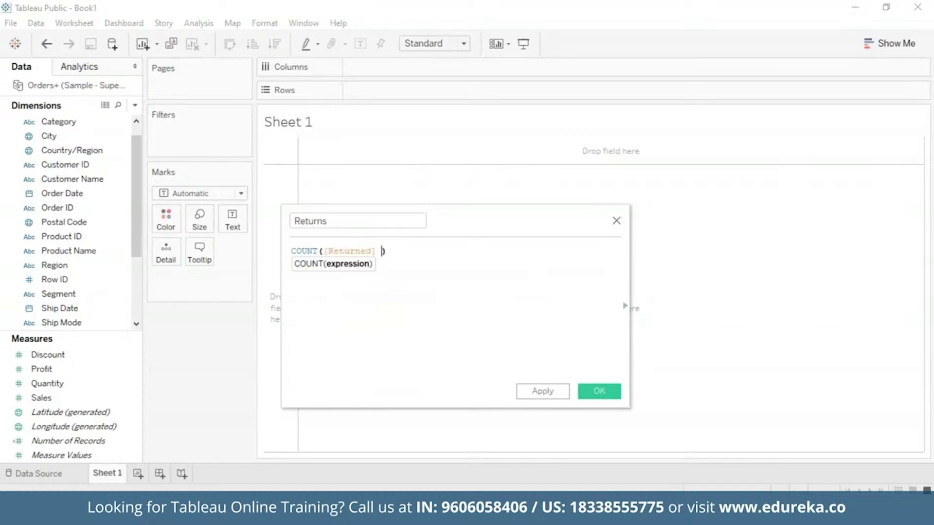
pyautogui.write('= "Yes')
pyautogui.click(440, 250)
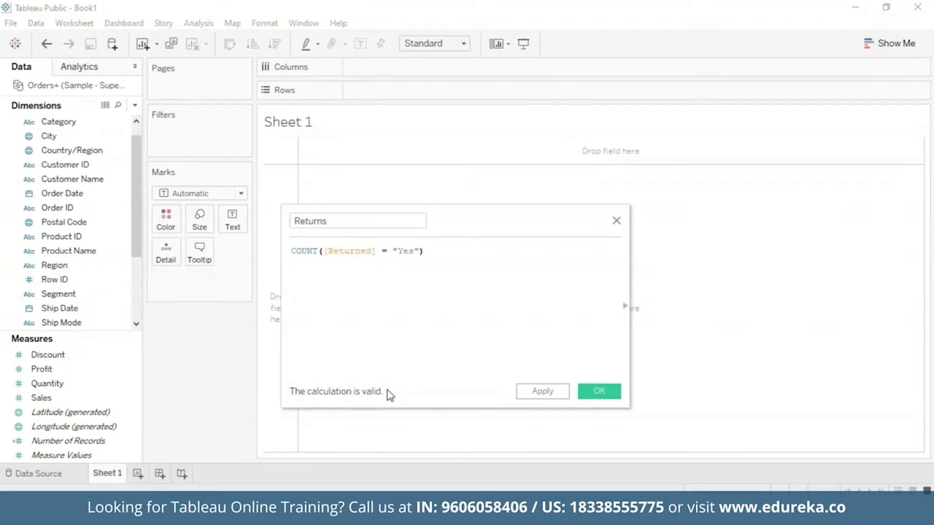
pyautogui.click(555, 391)
pyautogui.click(599, 392)
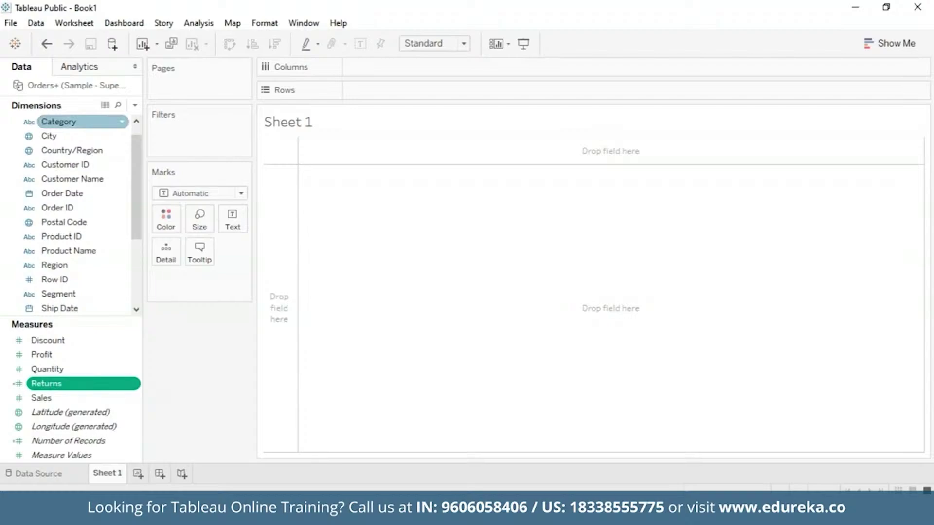
# Step: Plot Returns as bars per Sub-Category, sorted descending from Binders to Copiers
pyautogui.moveTo(140, 161); pyautogui.dragTo(142, 202)
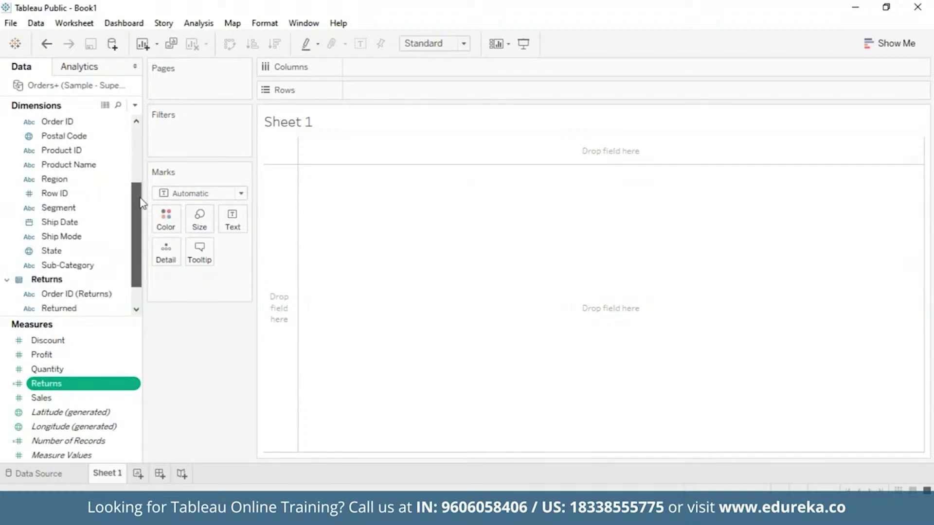
pyautogui.moveTo(74, 267); pyautogui.dragTo(410, 68)
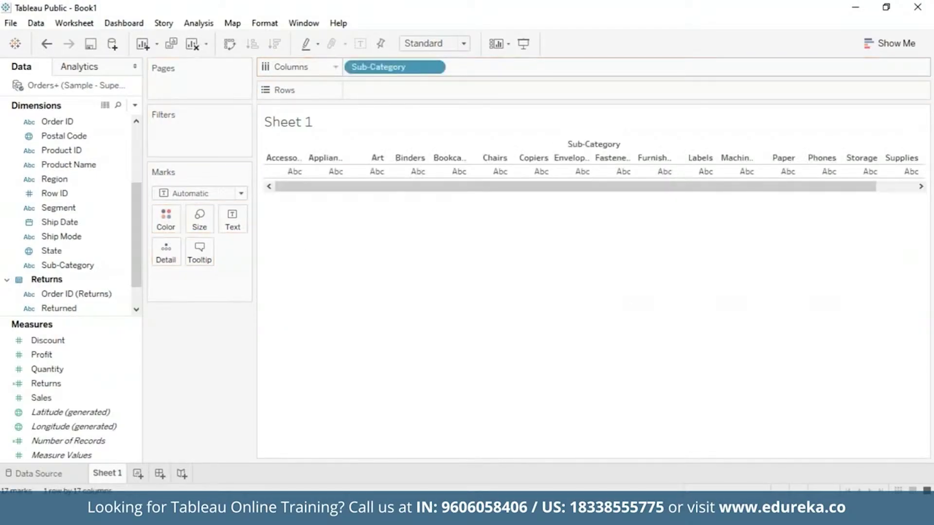
pyautogui.moveTo(79, 384); pyautogui.dragTo(406, 92)
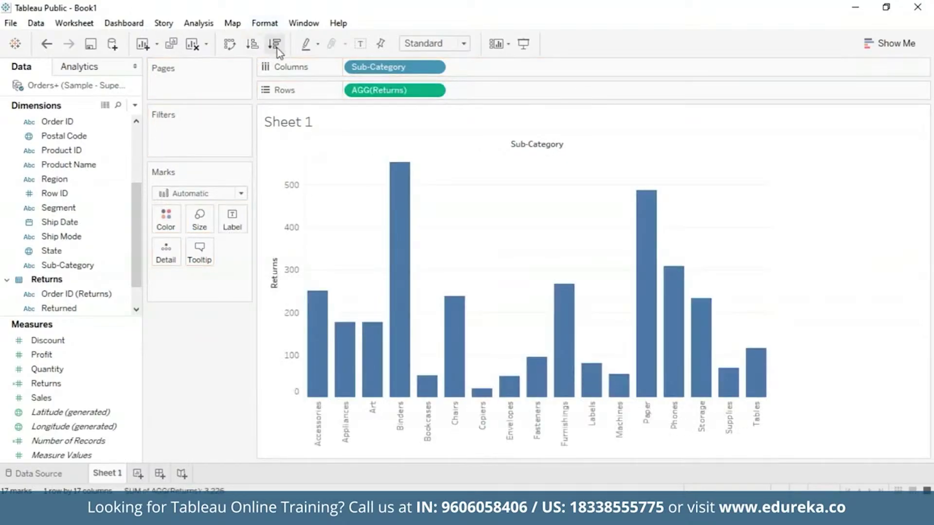
pyautogui.click(280, 50)
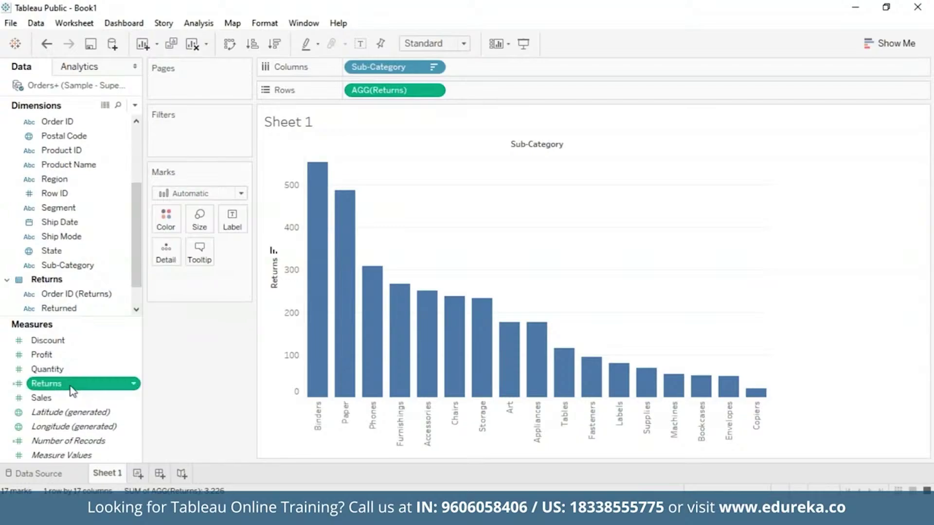
# Step: Add a second Returns measure to Rows and put both Returns measures on a dual axis
pyautogui.moveTo(73, 384); pyautogui.dragTo(485, 92)
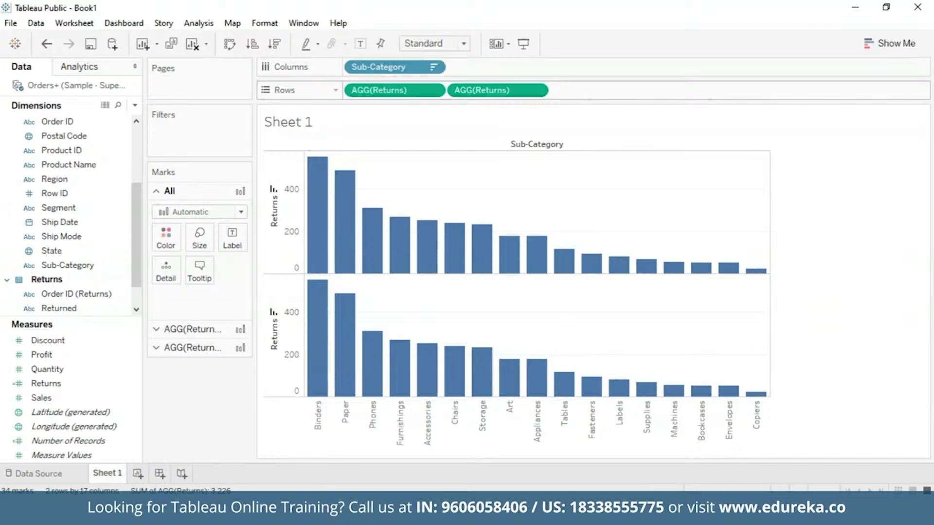
pyautogui.click(538, 94)
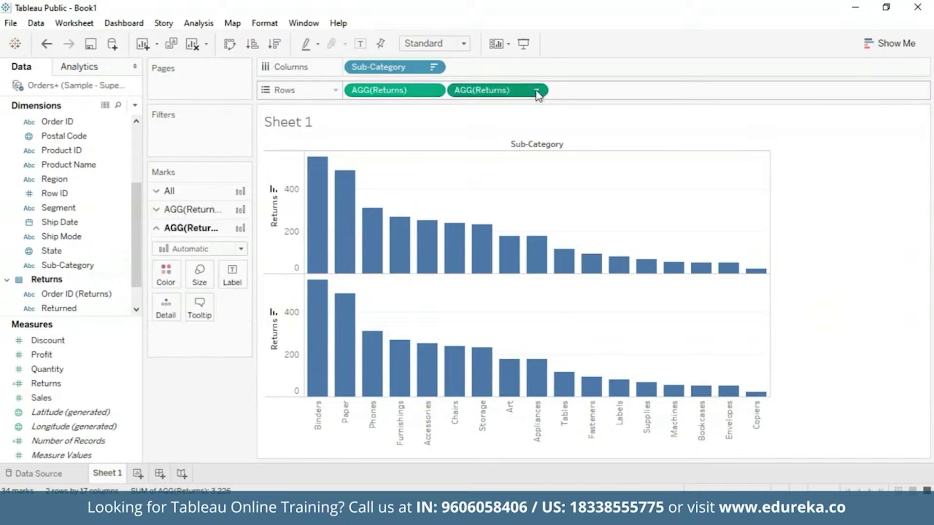
pyautogui.click(536, 91)
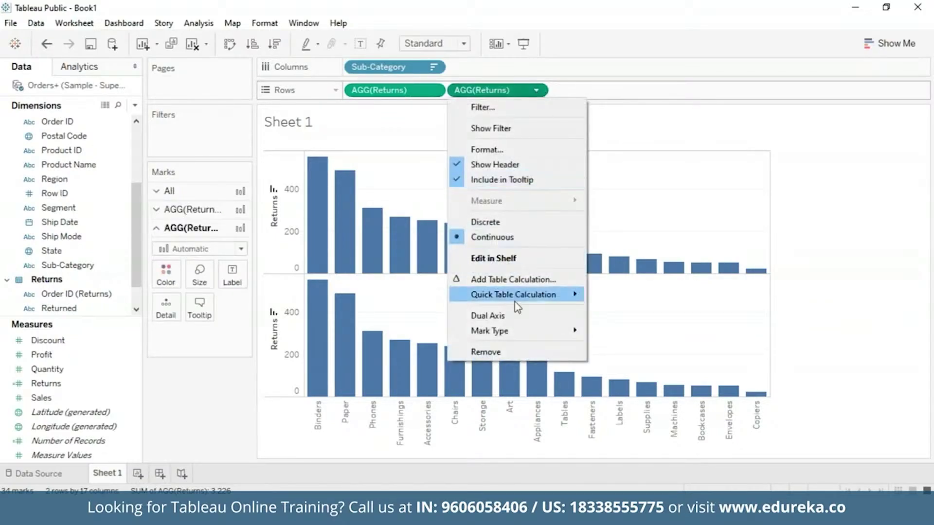
pyautogui.click(515, 316)
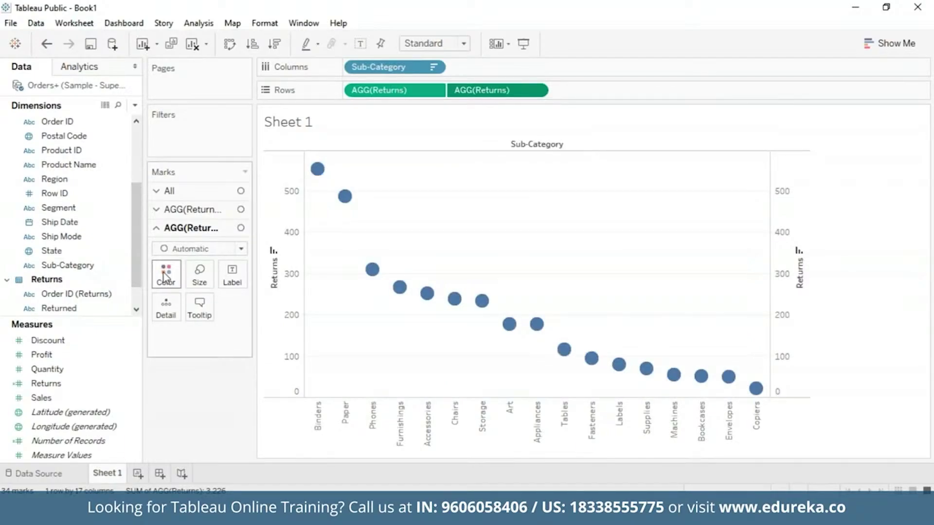
pyautogui.click(157, 210)
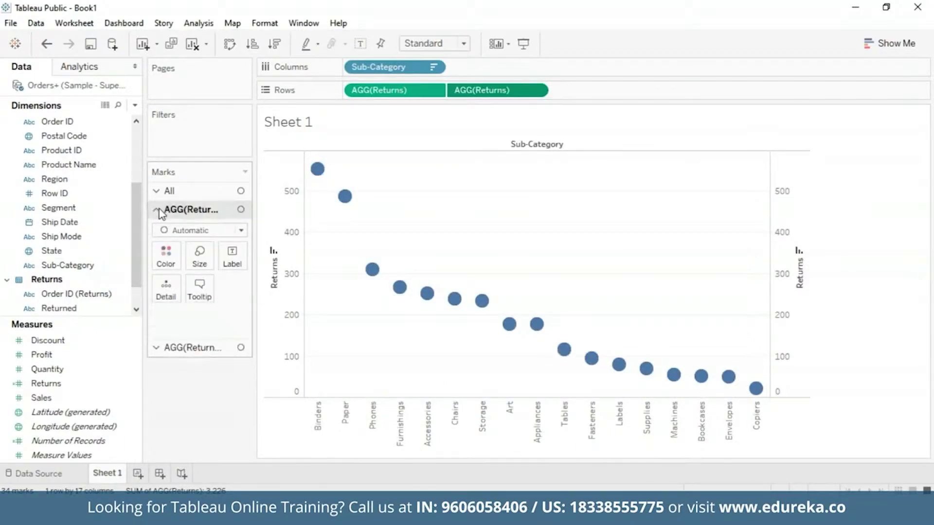
pyautogui.click(238, 230)
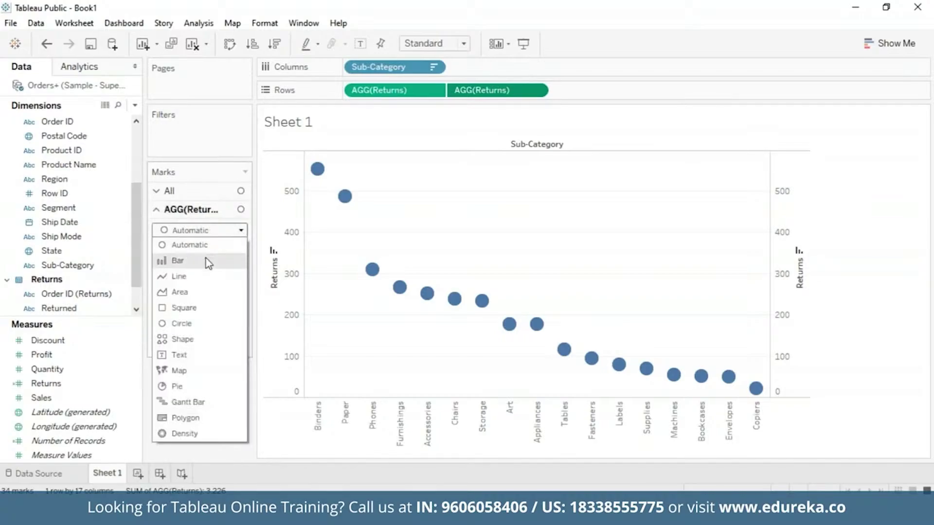
# Step: Draw the first Returns measure as bars and the second as an orange line
pyautogui.click(208, 263)
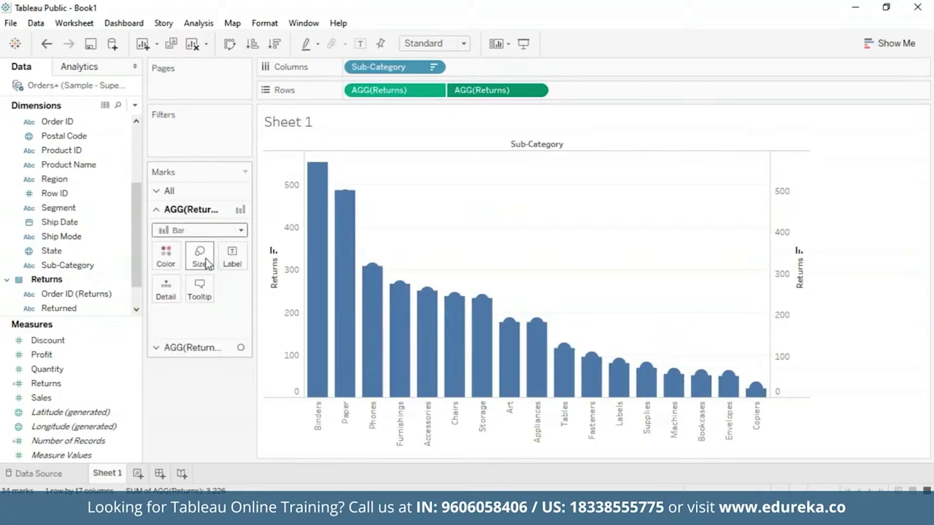
pyautogui.click(224, 351)
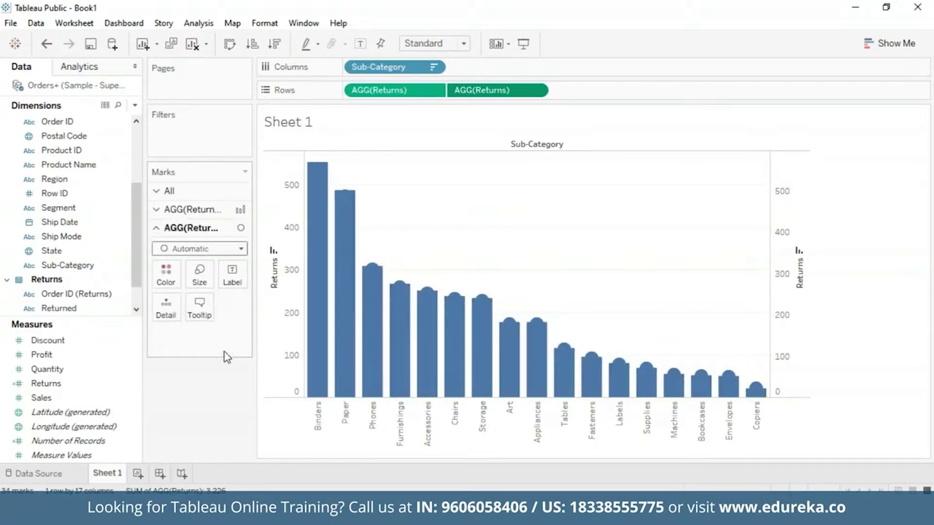
pyautogui.click(241, 249)
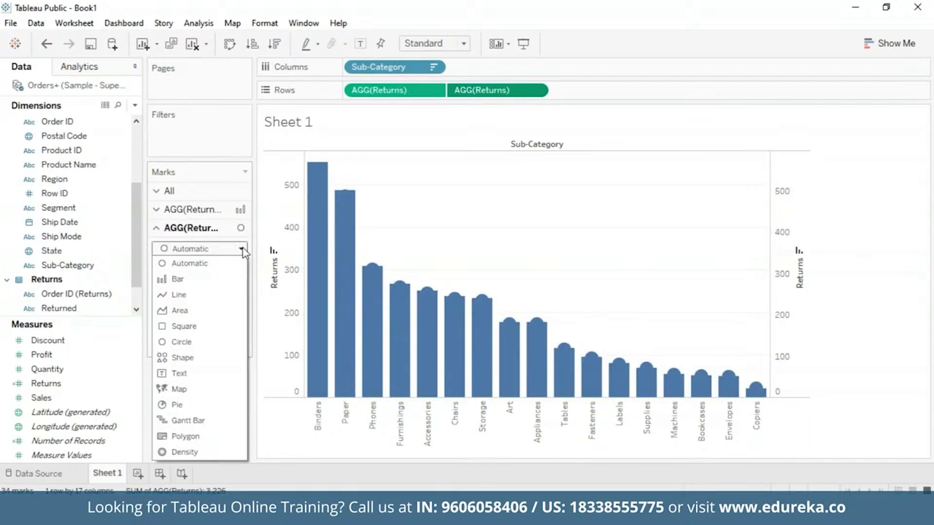
pyautogui.click(197, 299)
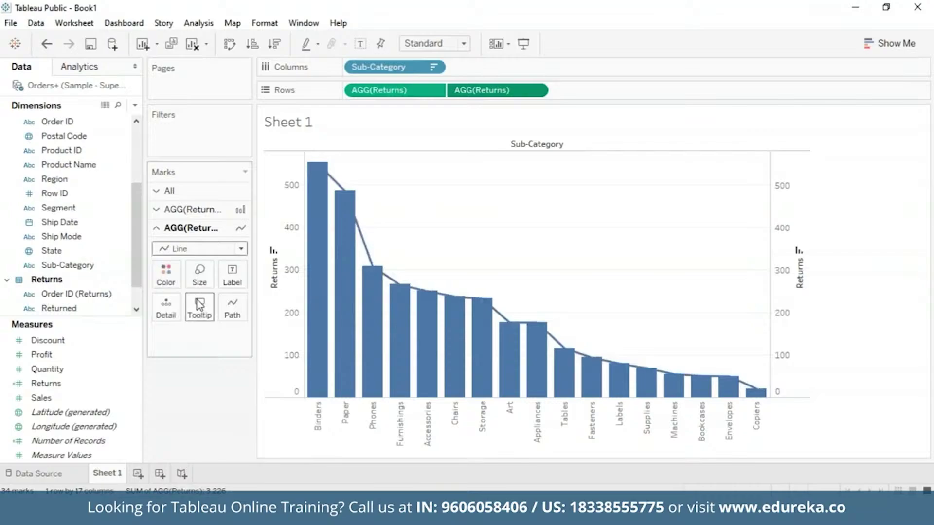
pyautogui.click(168, 273)
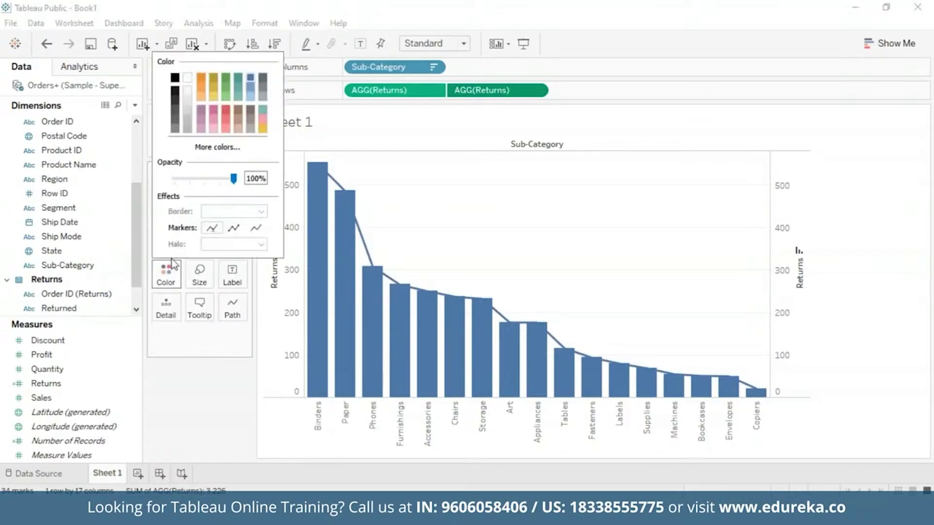
pyautogui.click(201, 77)
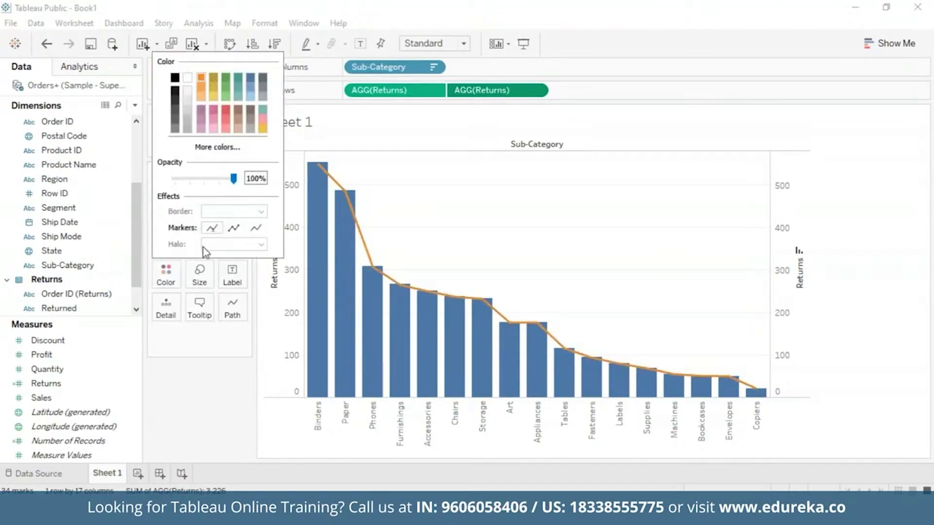
pyautogui.click(193, 346)
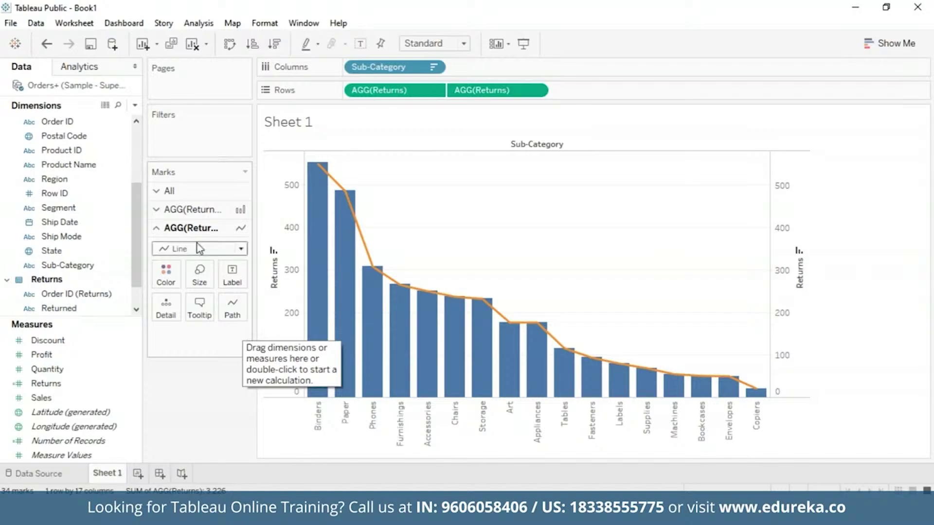
# Step: Color the Returns bars dark blue using a basic swatch from More colors
pyautogui.click(165, 209)
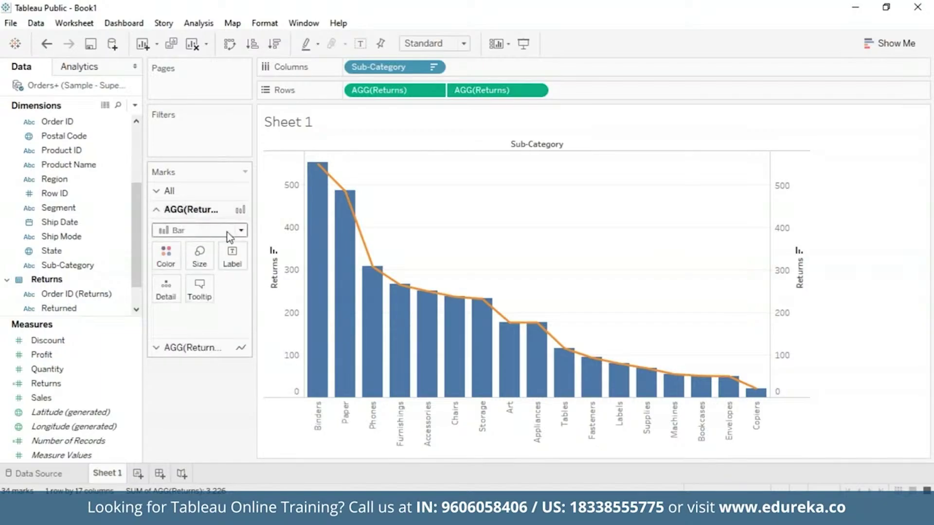
pyautogui.click(168, 259)
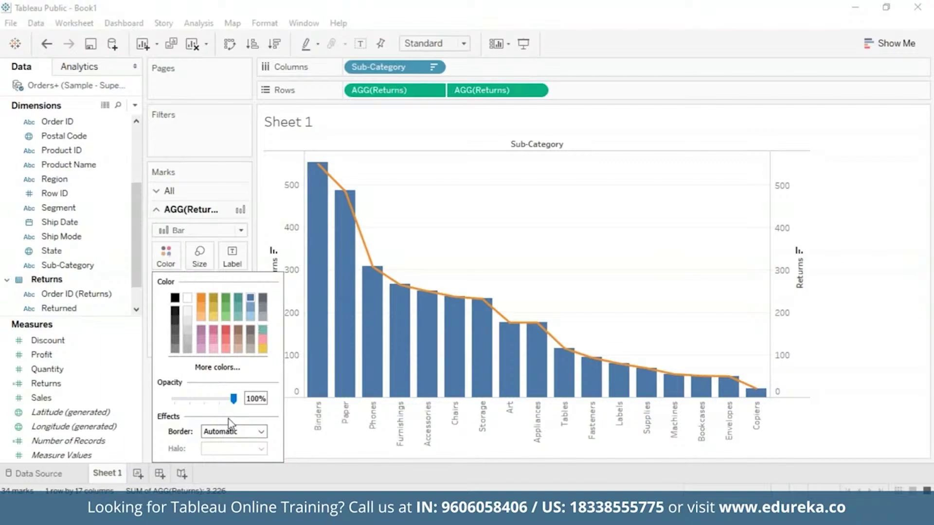
pyautogui.click(239, 367)
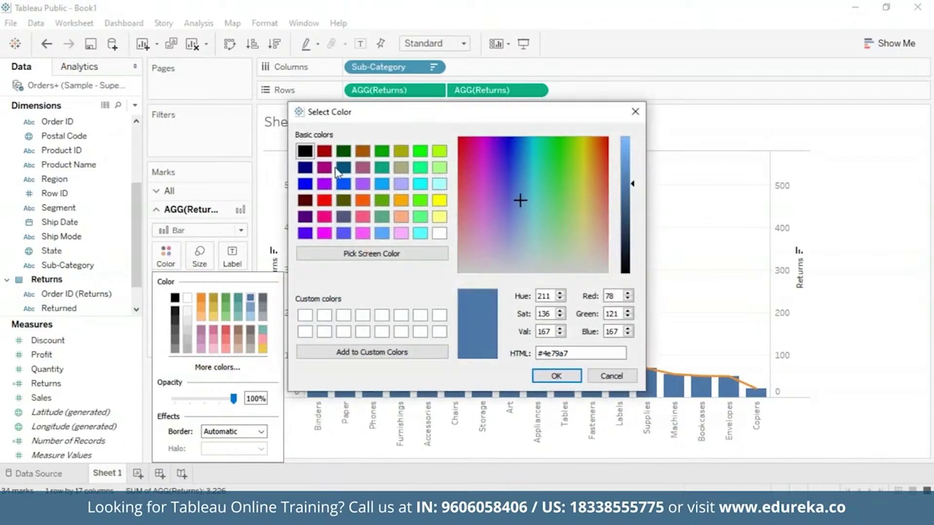
pyautogui.click(343, 170)
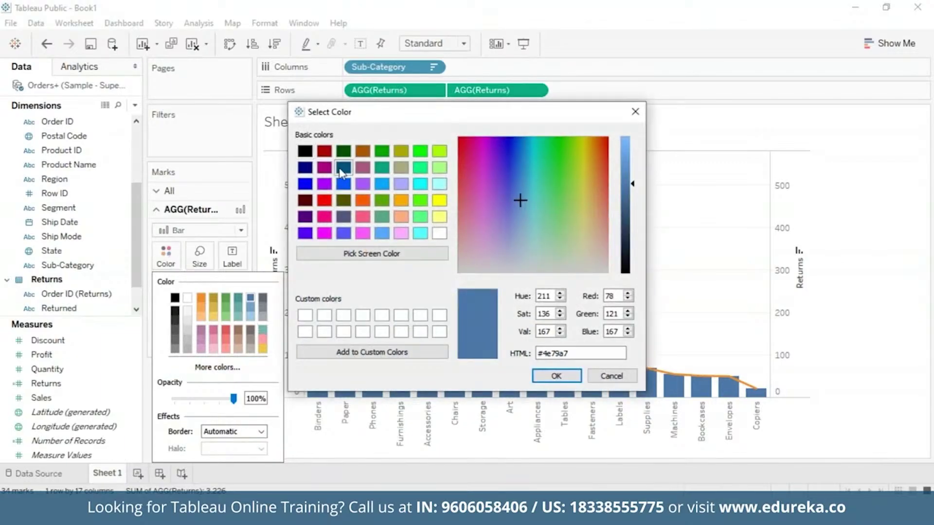
pyautogui.click(556, 377)
pyautogui.click(165, 252)
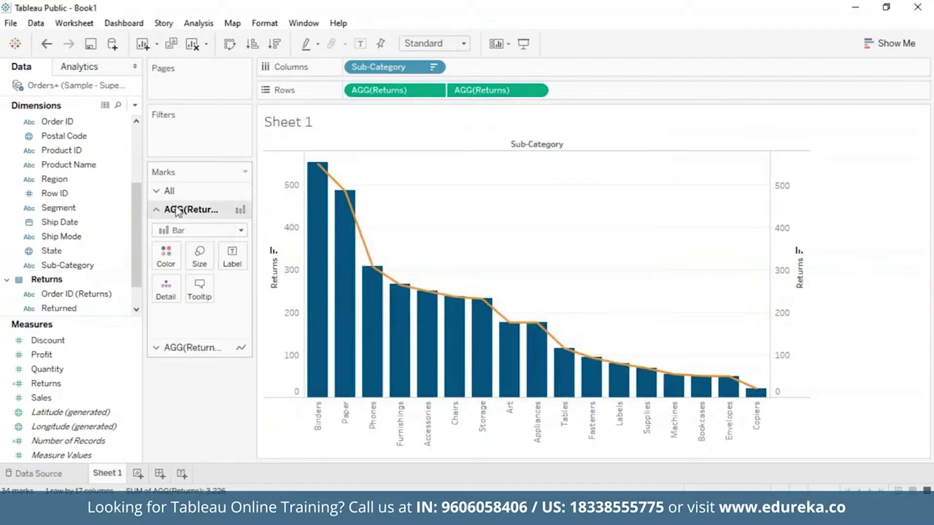
pyautogui.click(156, 348)
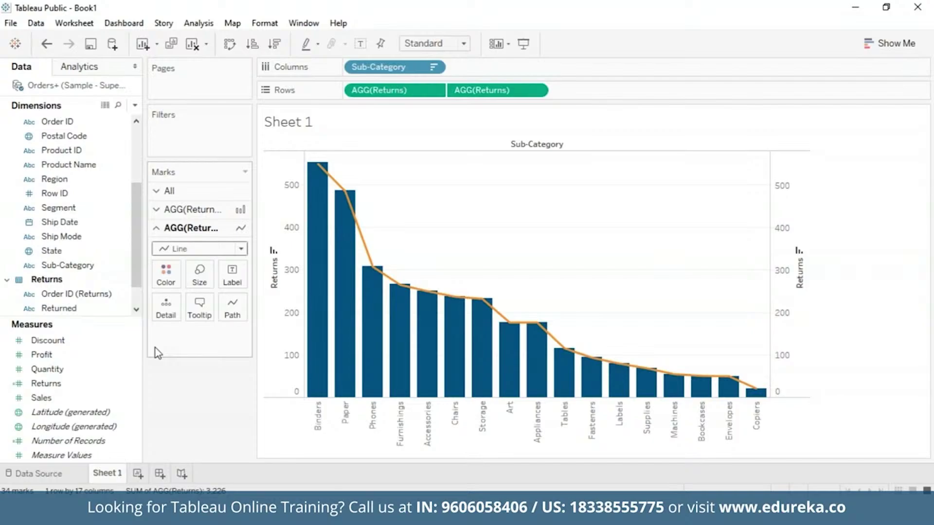
# Step: Apply a Running Total quick table calculation to the line's Returns measure
pyautogui.click(536, 90)
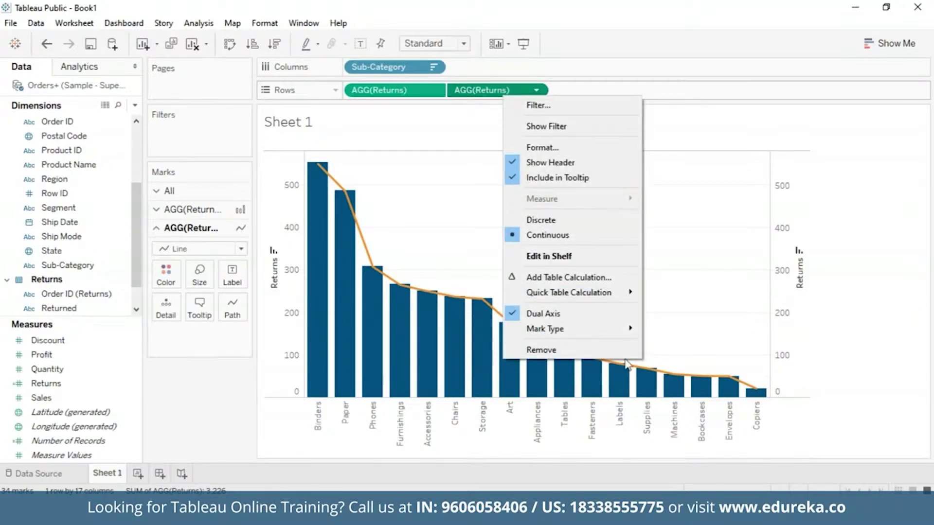
pyautogui.moveTo(632, 292)
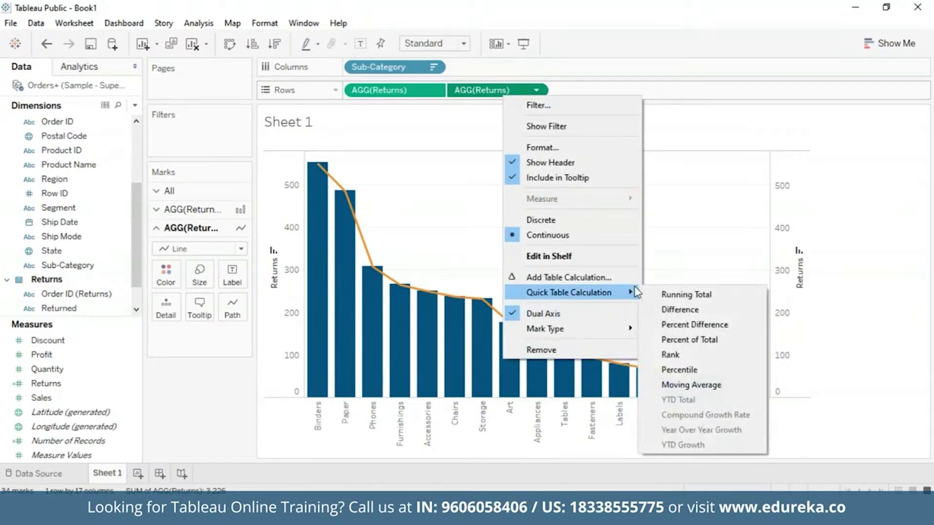
pyautogui.click(690, 297)
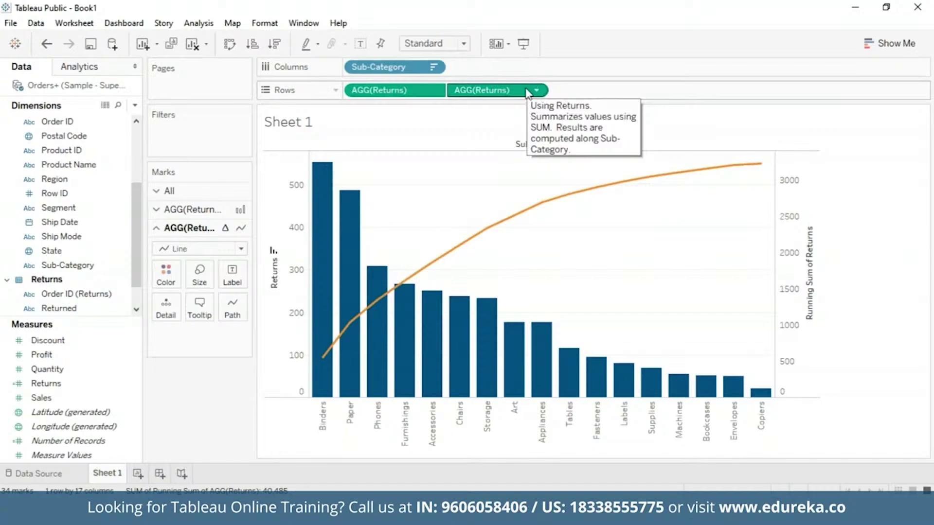
# Step: Add a Percent of Total secondary calculation so the running total line reaches 100%
pyautogui.click(527, 92)
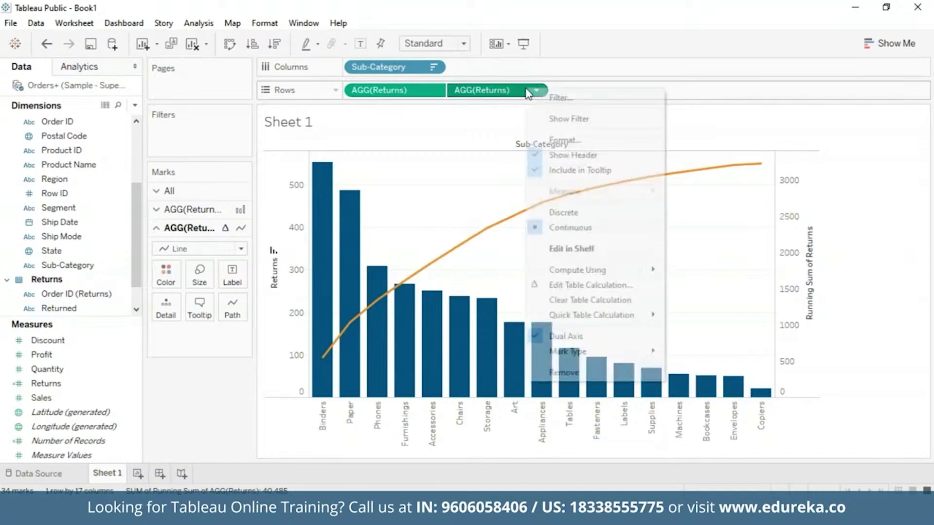
pyautogui.click(602, 286)
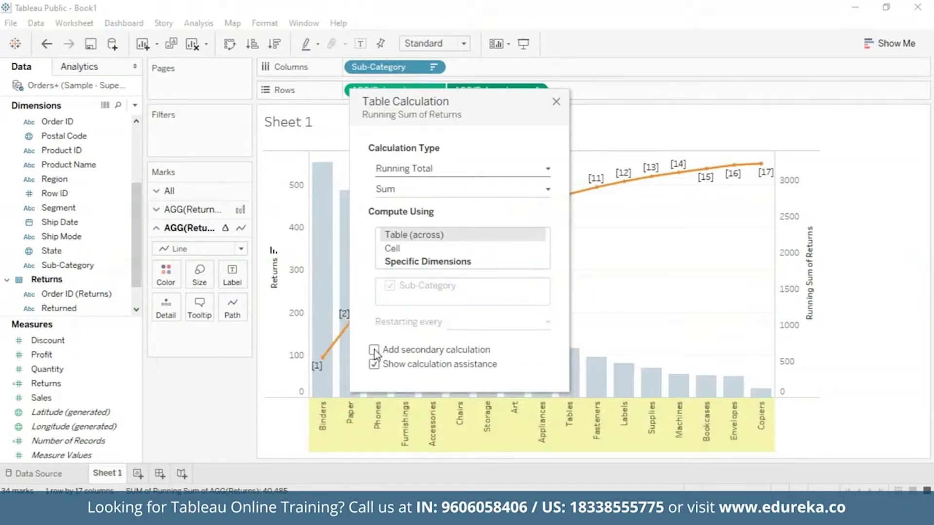
pyautogui.click(374, 350)
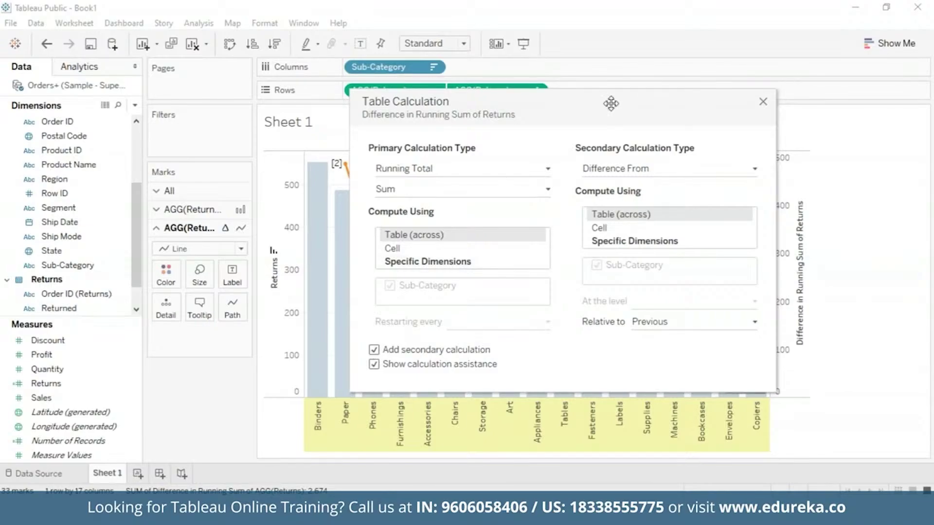
pyautogui.moveTo(612, 103); pyautogui.dragTo(495, 109)
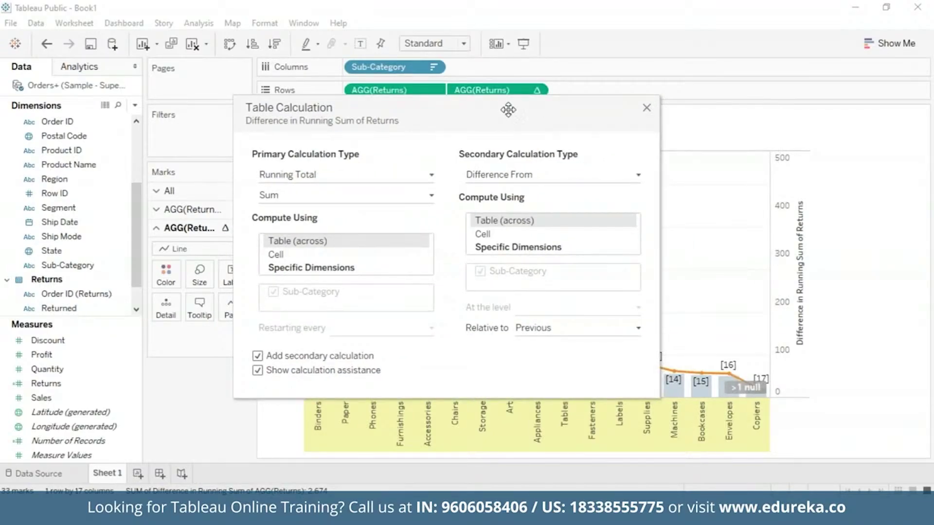
pyautogui.click(637, 176)
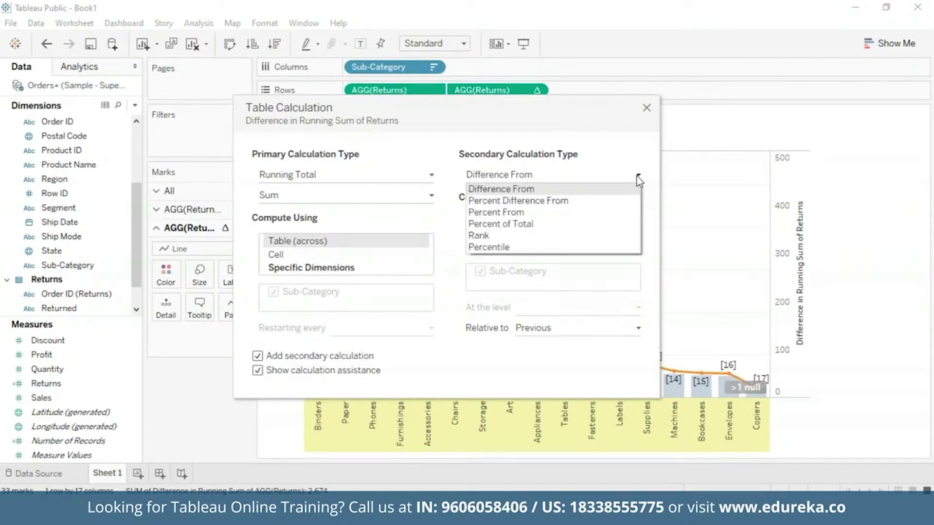
pyautogui.click(577, 226)
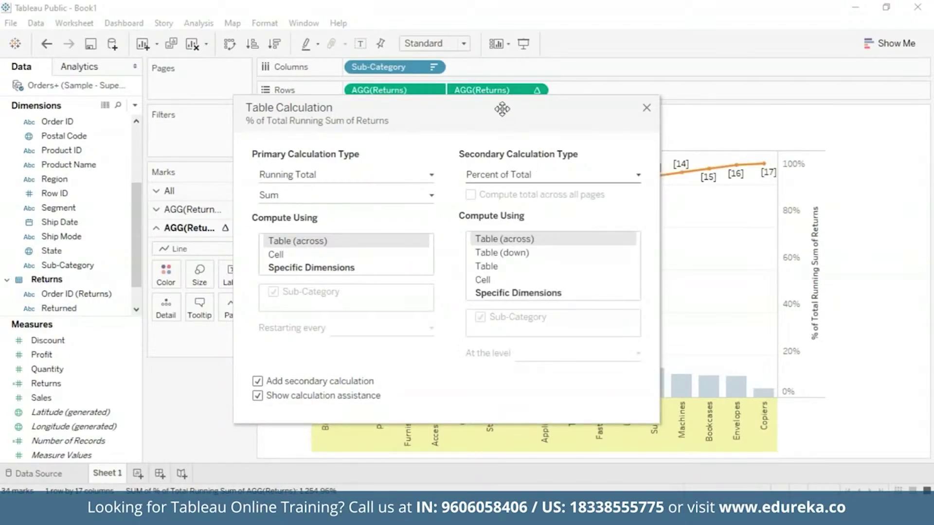
pyautogui.moveTo(501, 110); pyautogui.dragTo(193, 67)
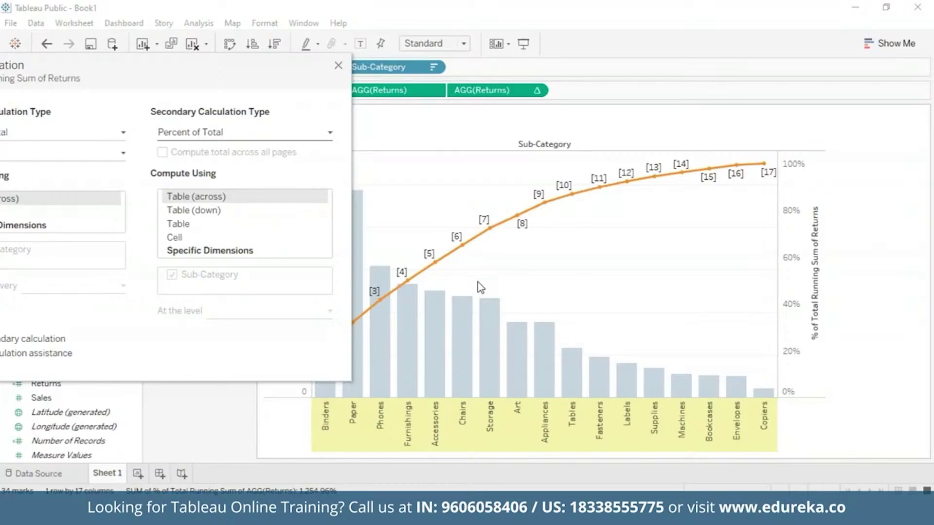
pyautogui.moveTo(222, 77); pyautogui.dragTo(362, 81)
pyautogui.click(478, 70)
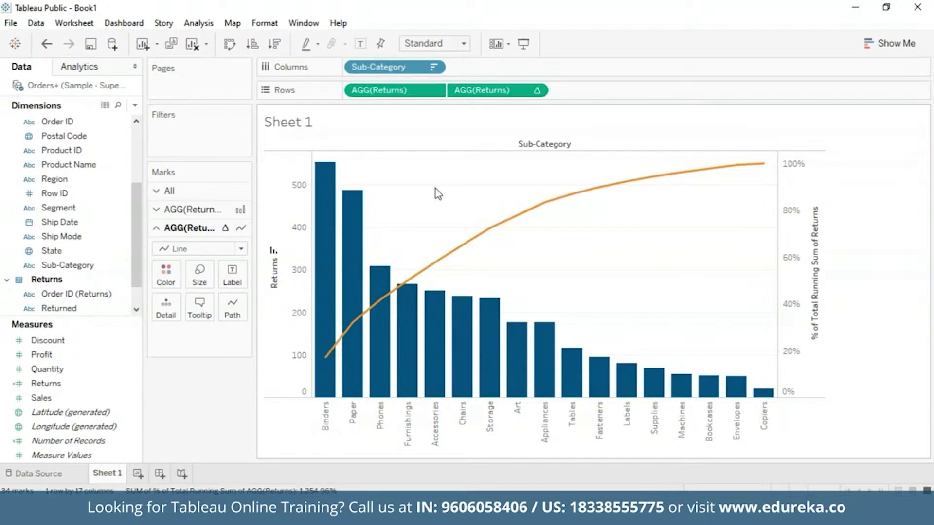
pyautogui.moveTo(331, 172)
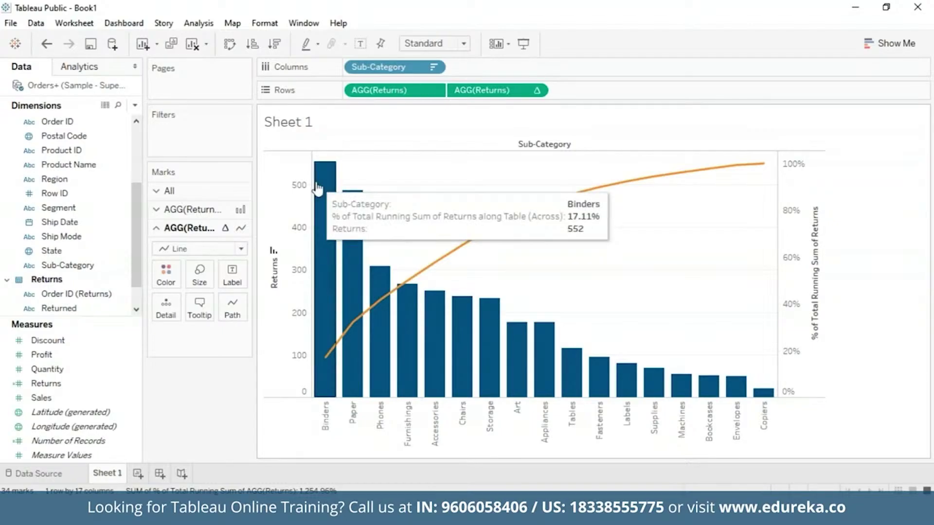
pyautogui.moveTo(384, 272)
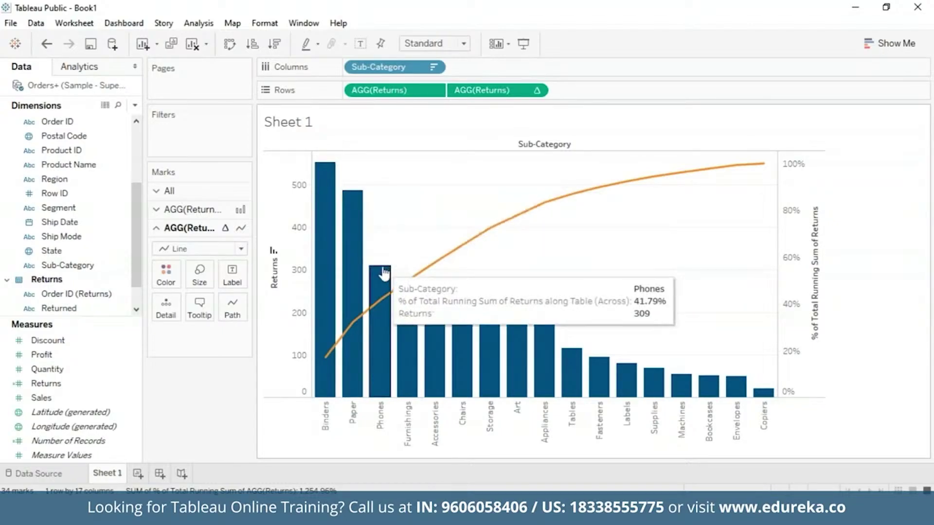